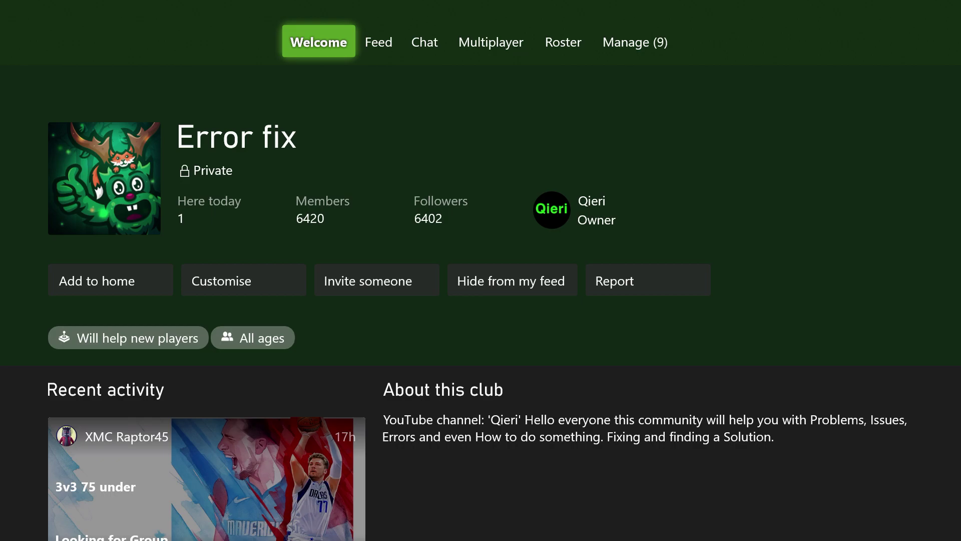
Close the Error fix club page and return to Home with the Settings tile on top
key("Escape")
key("Escape")
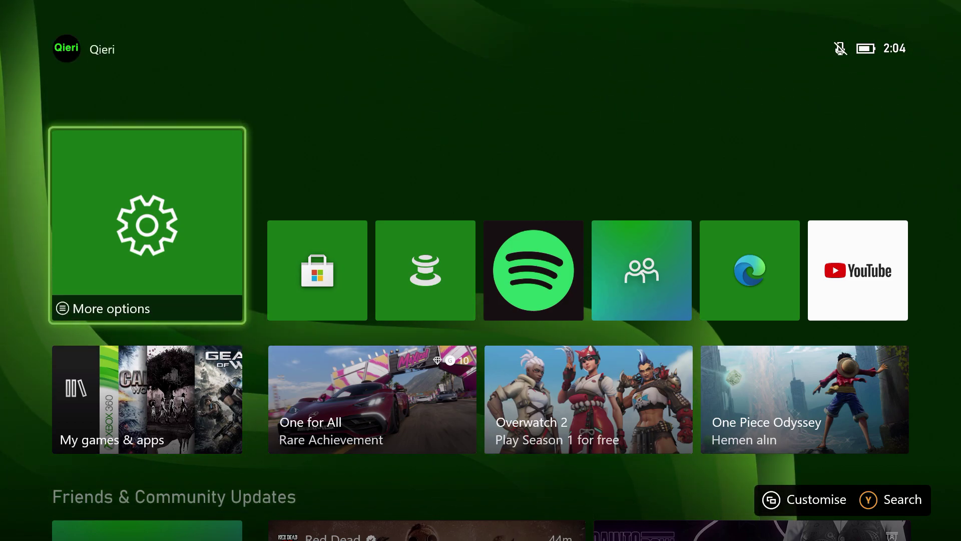
Open Settings, enter General > Network settings, and move focus to Advanced settings
key("Return")
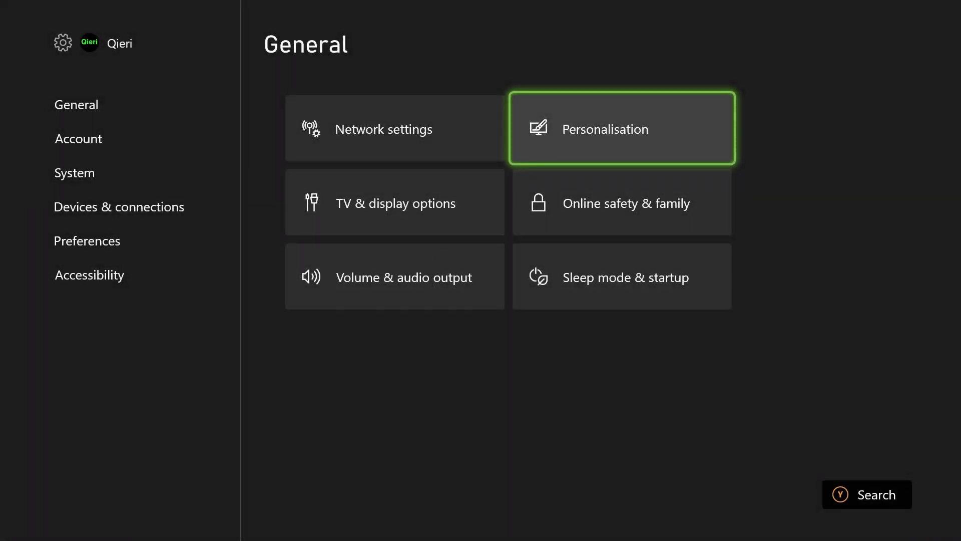
key("Left")
key("Left")
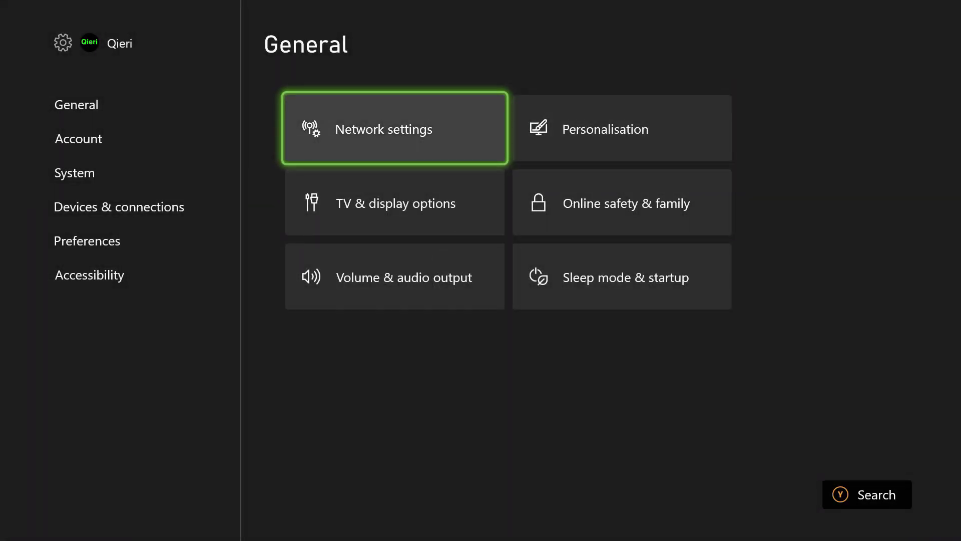
key("Right")
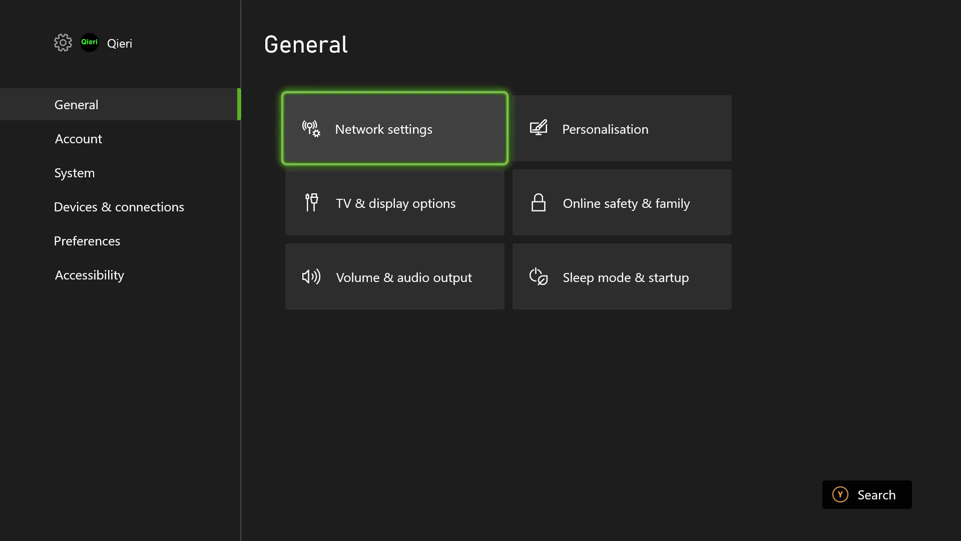
key("Down")
key("Up")
key("Return")
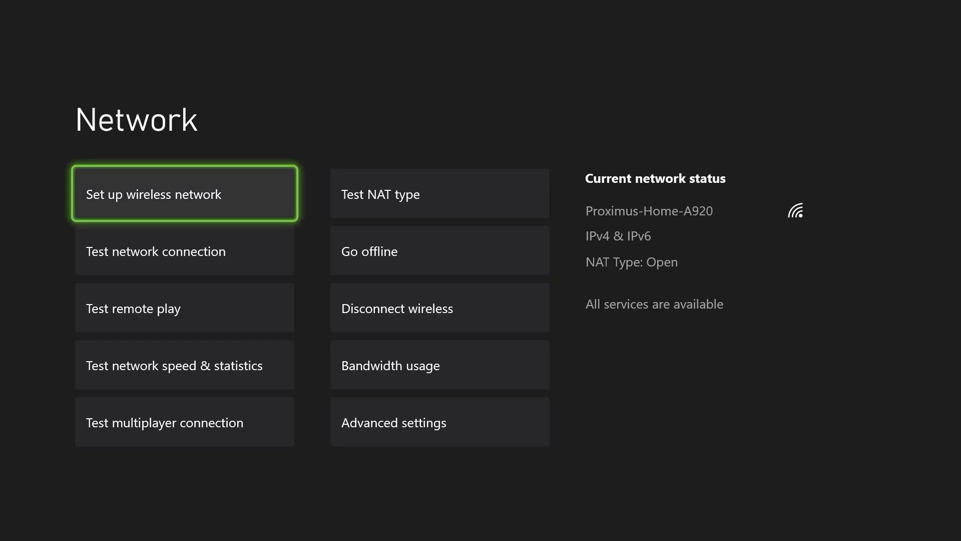
key("Down")
key("Down")
key("Down")
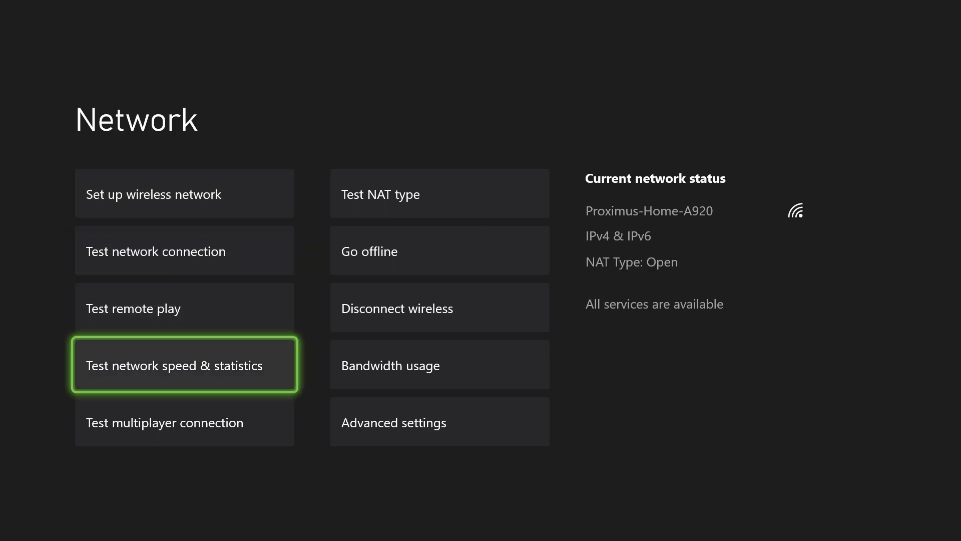
key("Right")
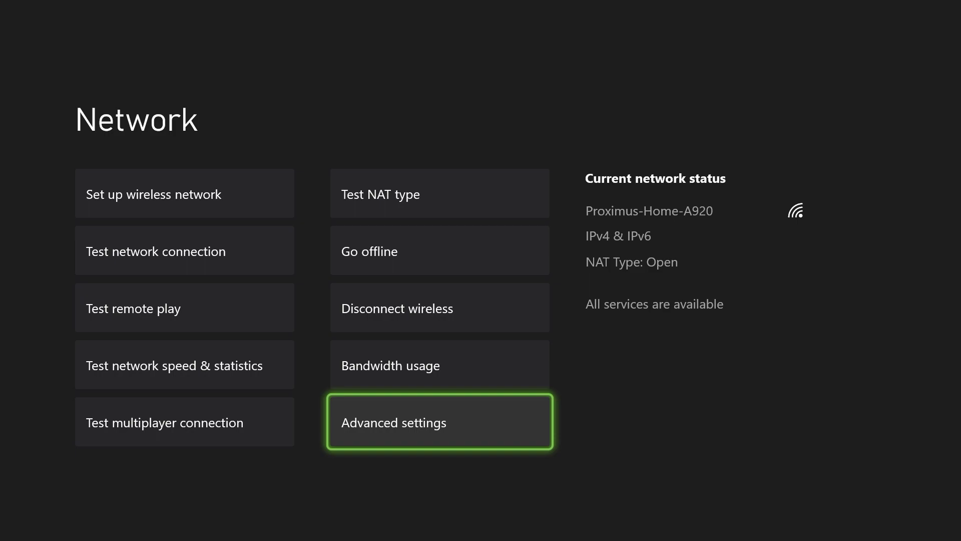
Leave Network, move down the sidebar past Account to System, and focus Console info
key("Escape")
key("Left")
key("Down")
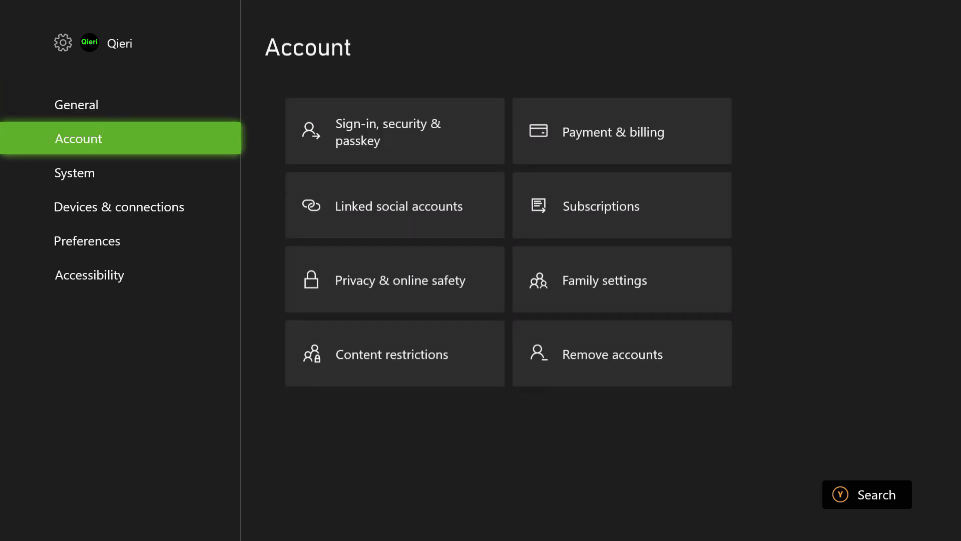
key("Down")
key("Right")
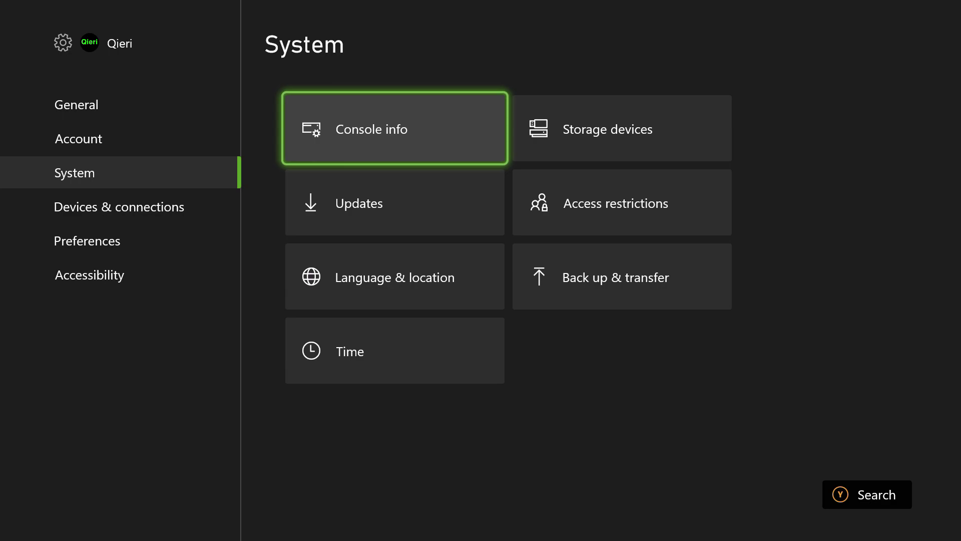
Browse the System options: Storage devices, Access restrictions and back to Console info
left_click(621, 128)
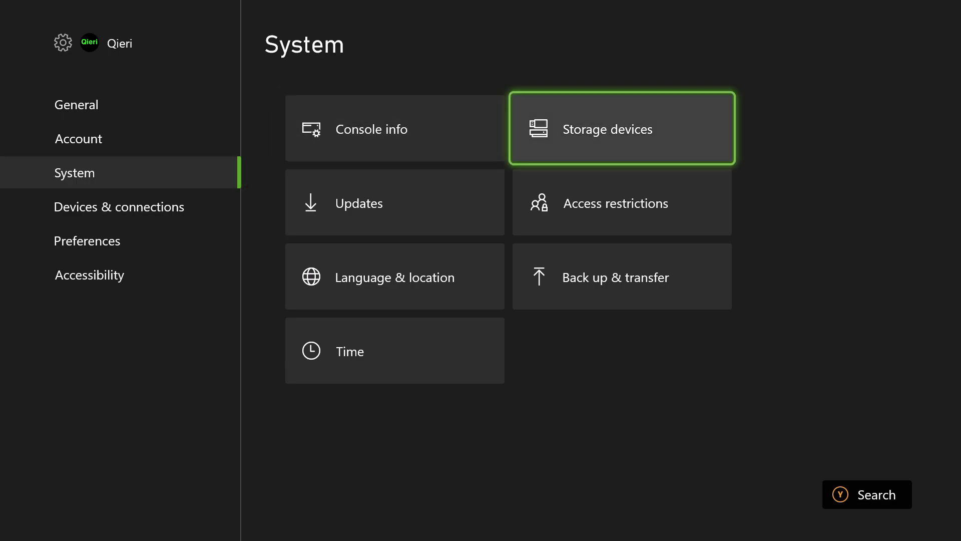
key("Down")
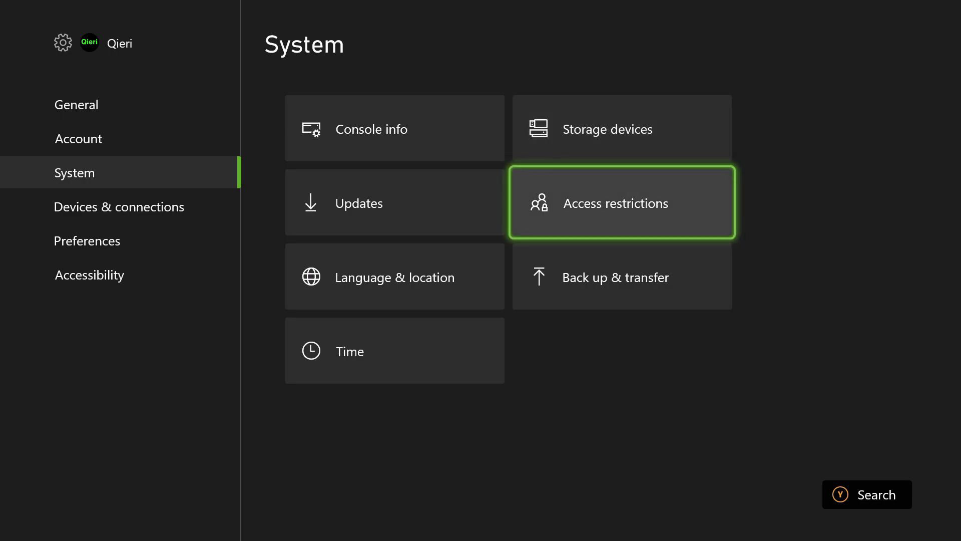
key("Up")
key("Left")
key("Left")
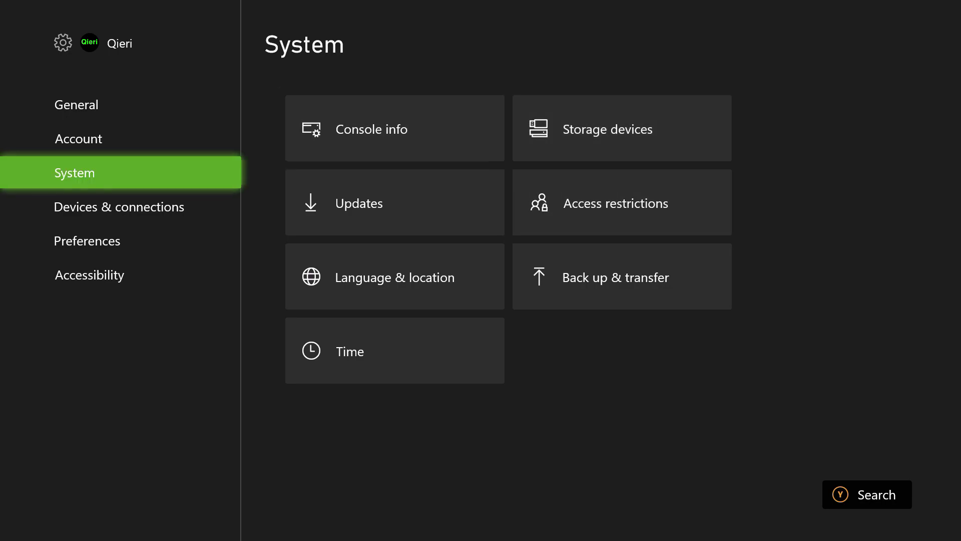
key("Right")
key("Right")
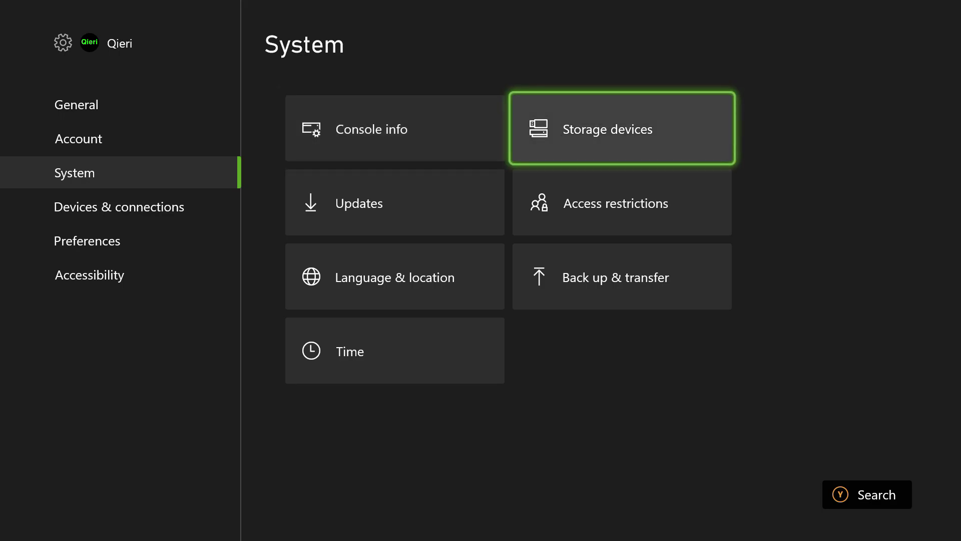
key("Down")
key("Left")
key("Up")
key("Right")
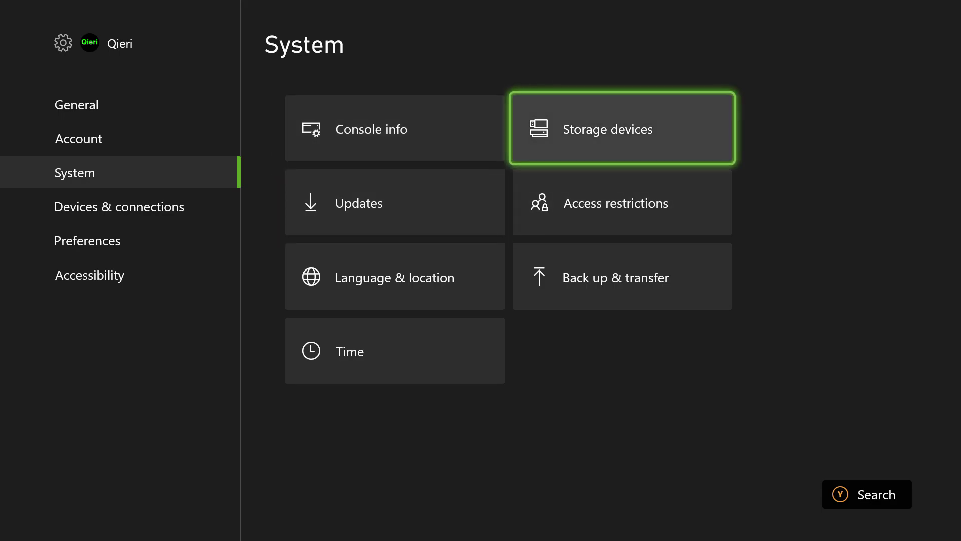
key("Left")
key("Left")
Reopen General > Network settings and move down to Advanced settings
key("Up")
key("Up")
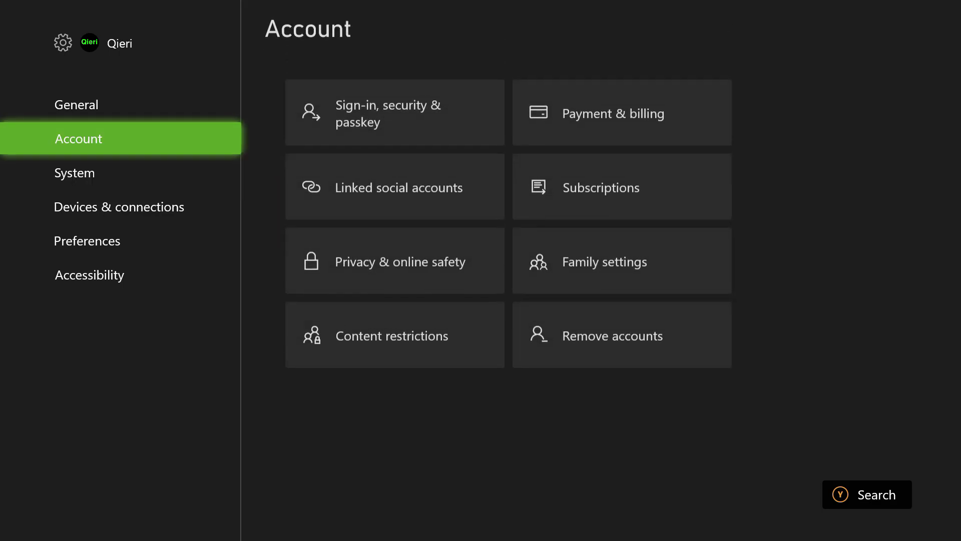
key("Right")
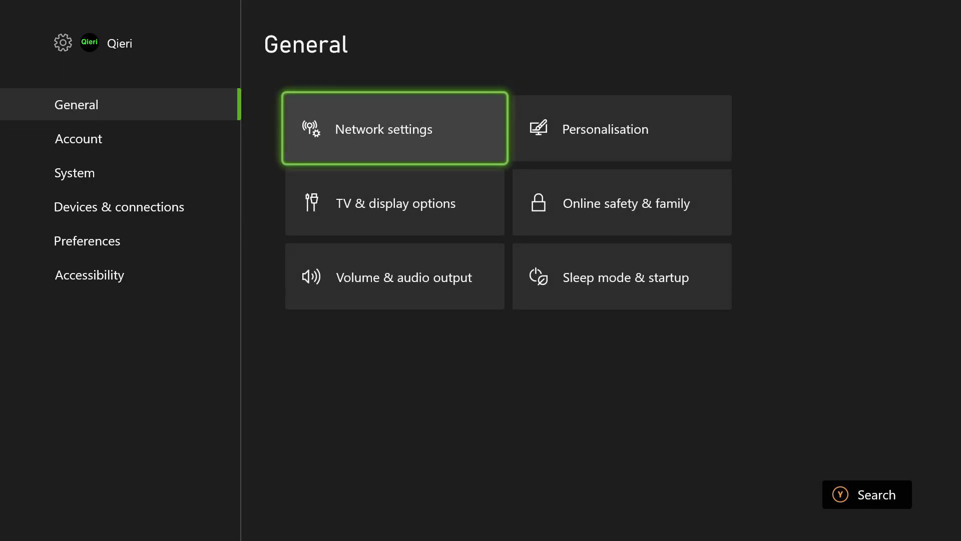
key("Return")
key("Right")
key("Down")
key("Down")
key("Down")
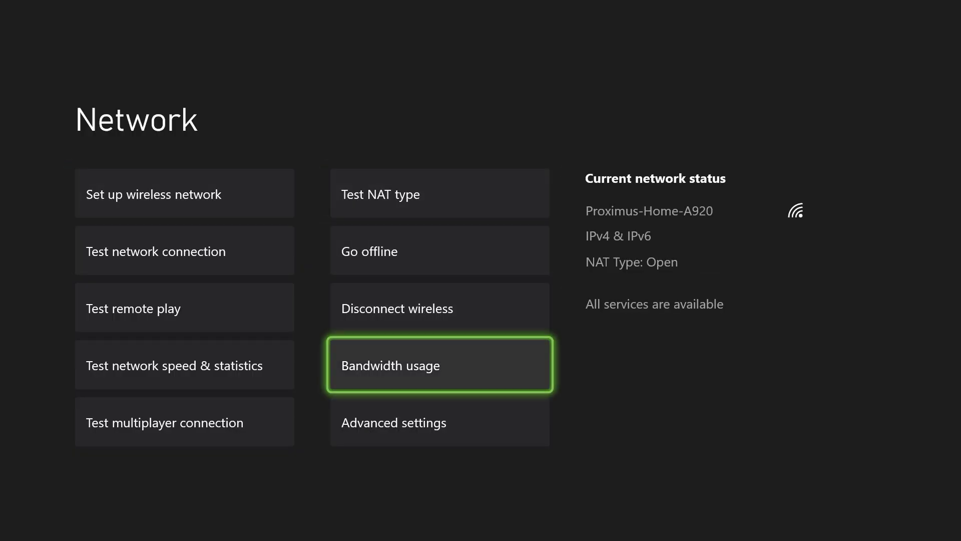
key("Down")
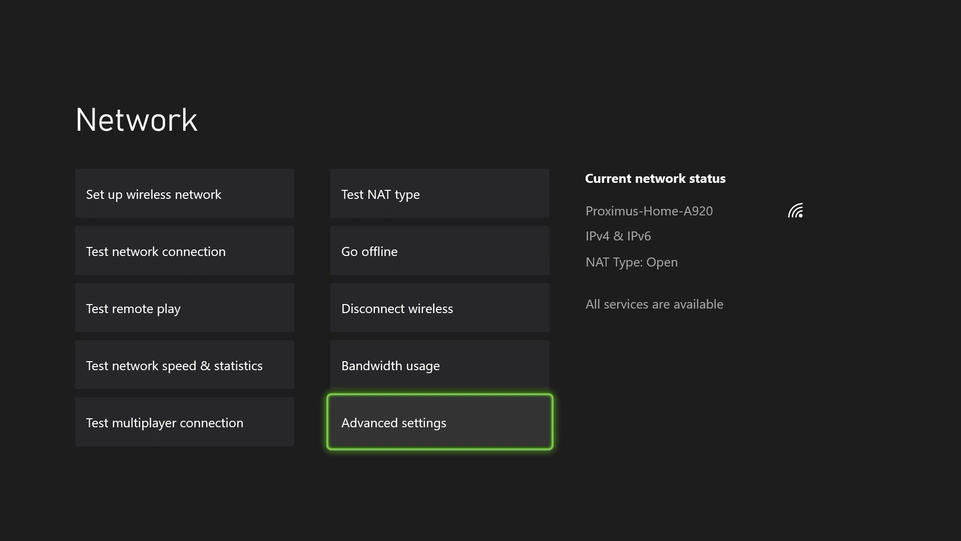
Close Network and return to System with Console info focused
key("Escape")
key("Left")
key("Down")
key("Down")
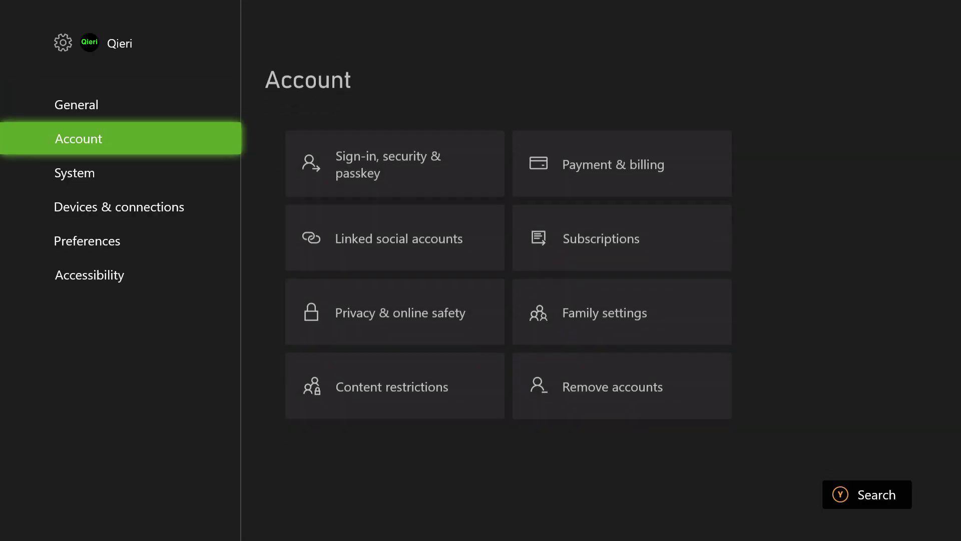
key("Right")
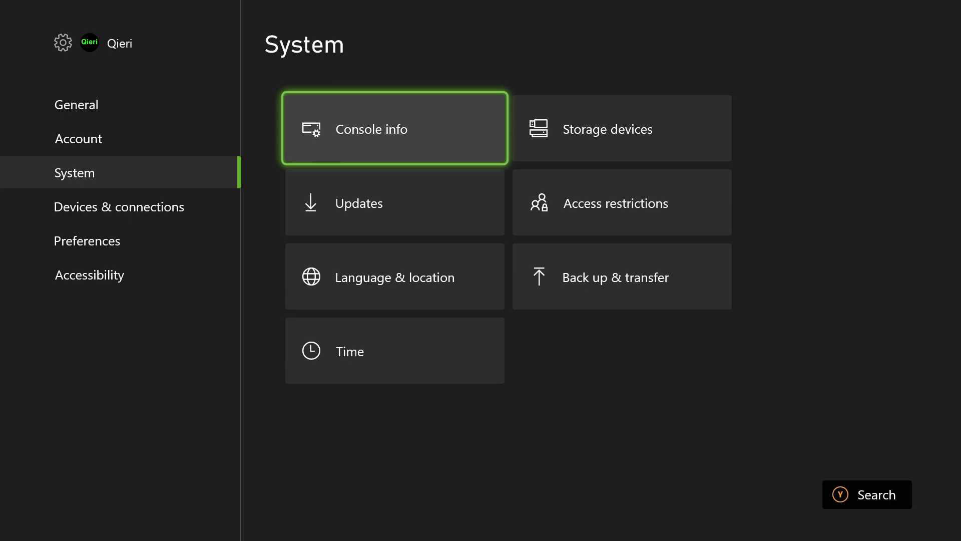
Exit Settings and move down Home into the Error fix club posts under Friends & Community Updates
key("Left")
key("Up")
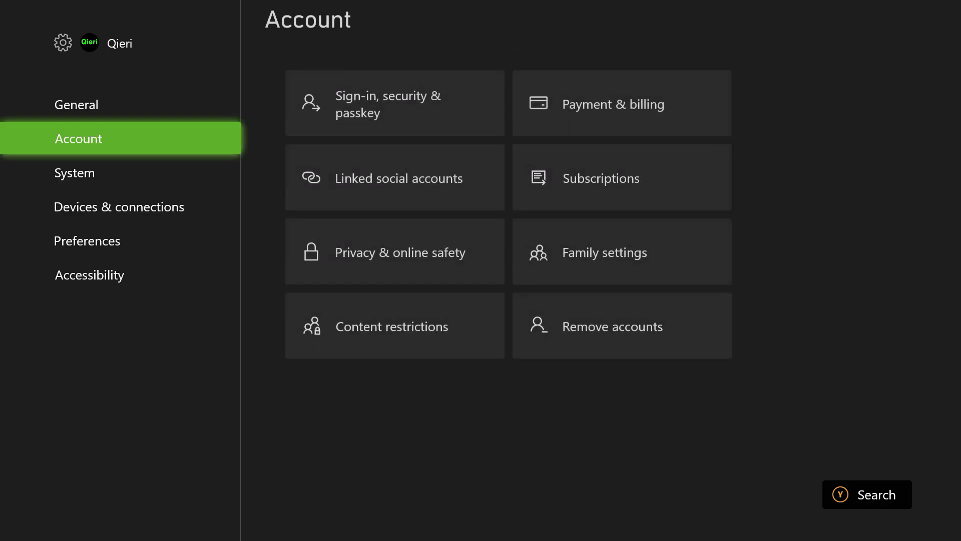
key("Up")
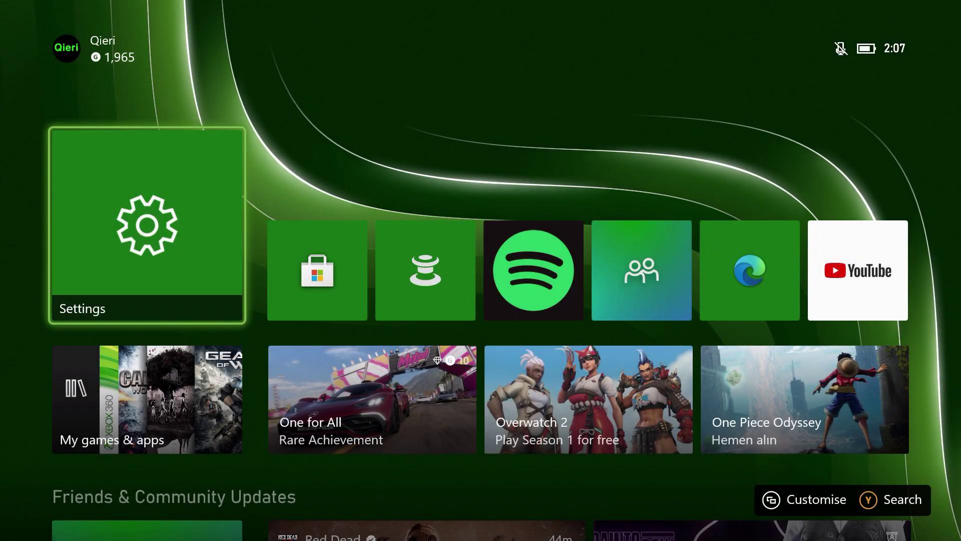
key("Down")
key("Down")
key("Down")
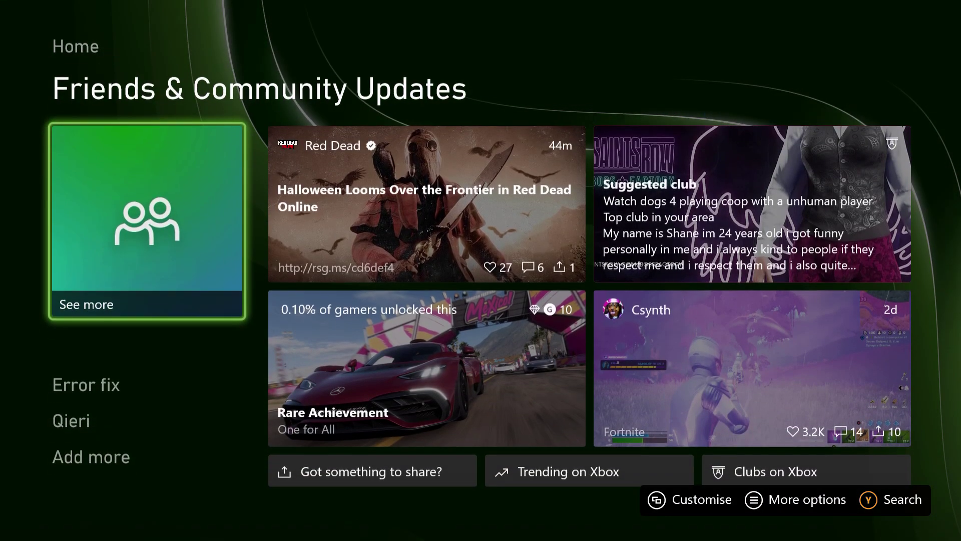
key("Right")
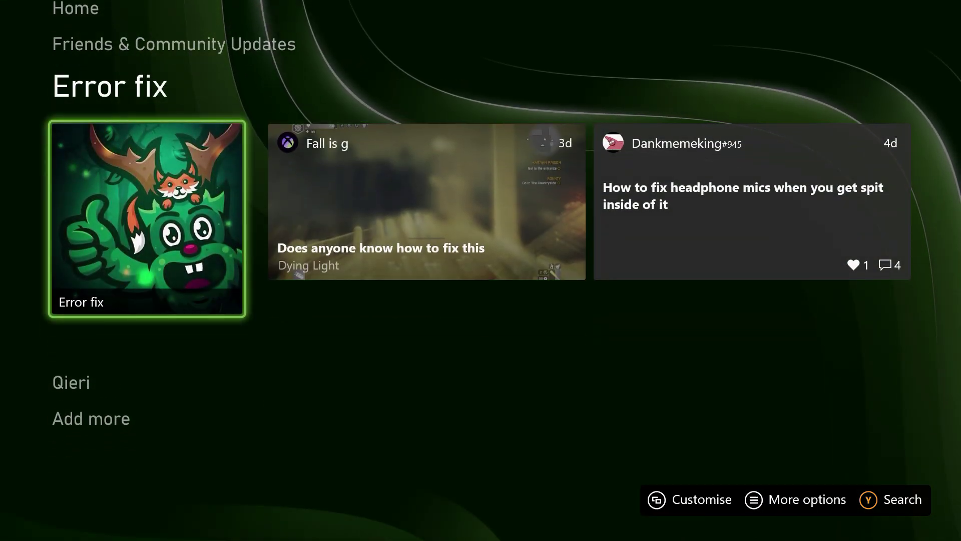